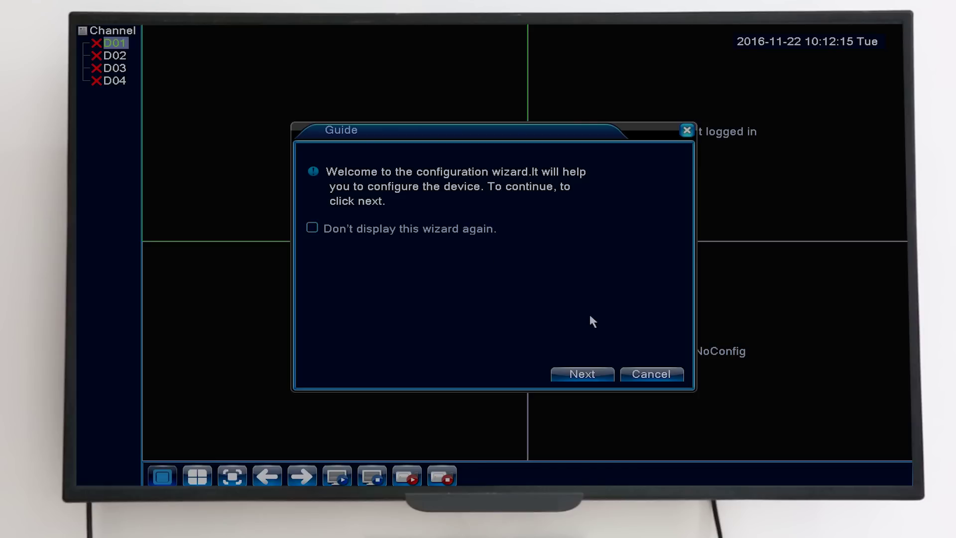
- Advance through the Guide wizard's login, time, network test, app and QR pages to IP channel setup
left_click(597, 376)
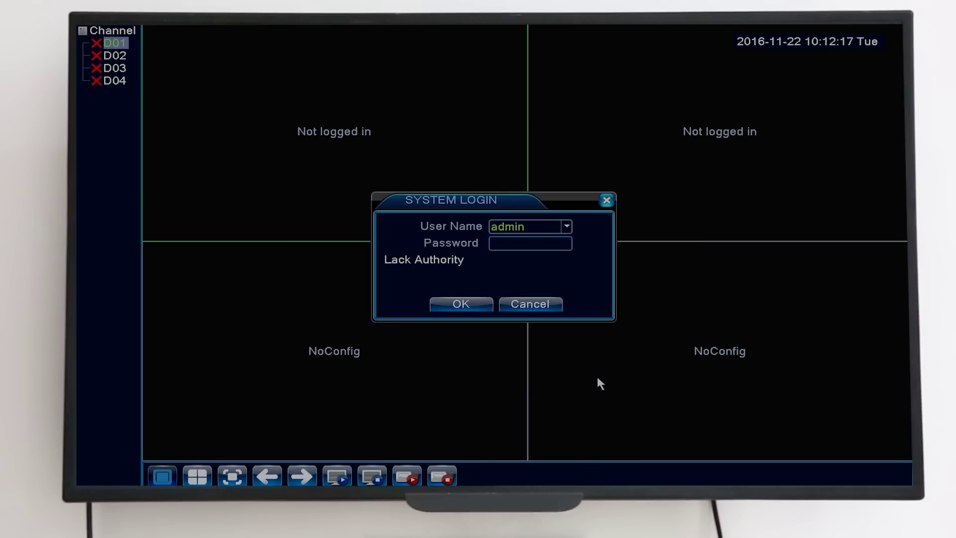
left_click(468, 303)
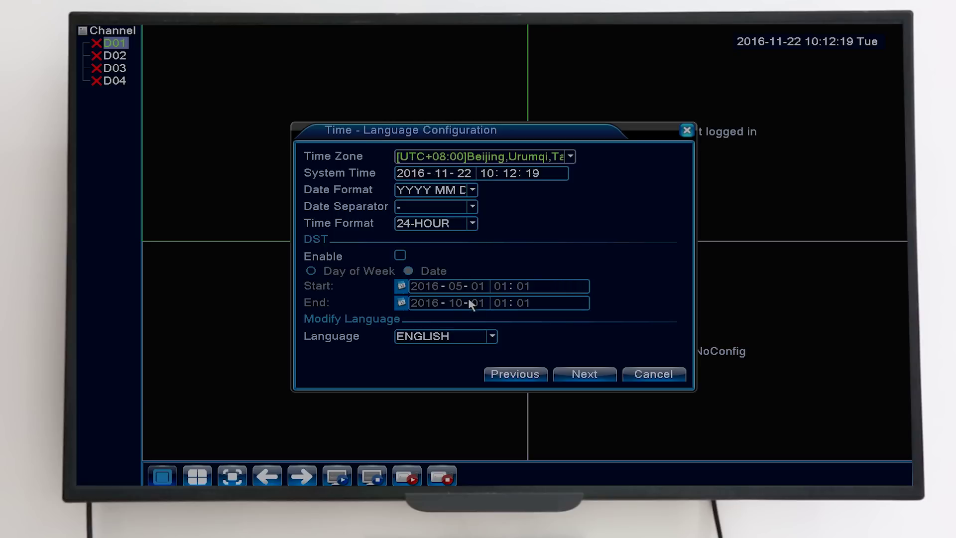
left_click(585, 374)
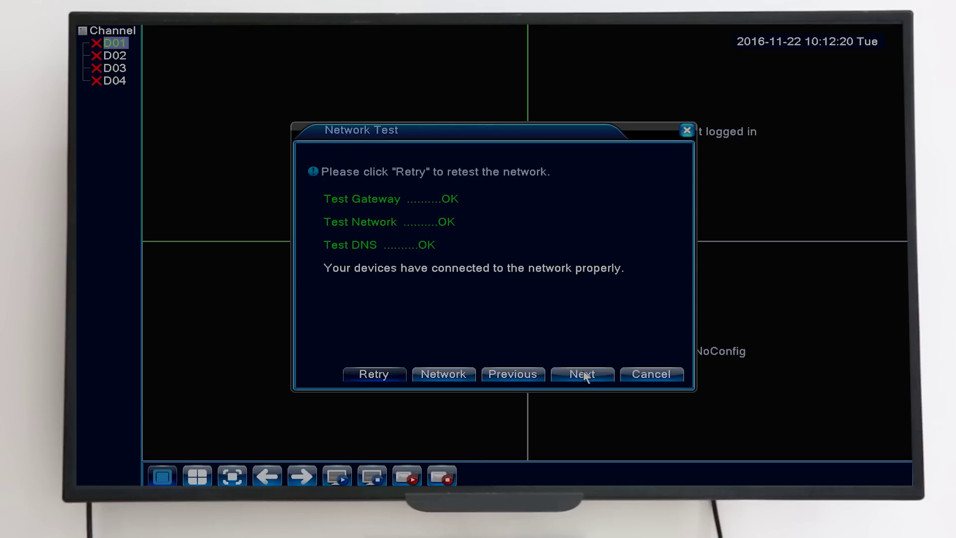
left_click(585, 376)
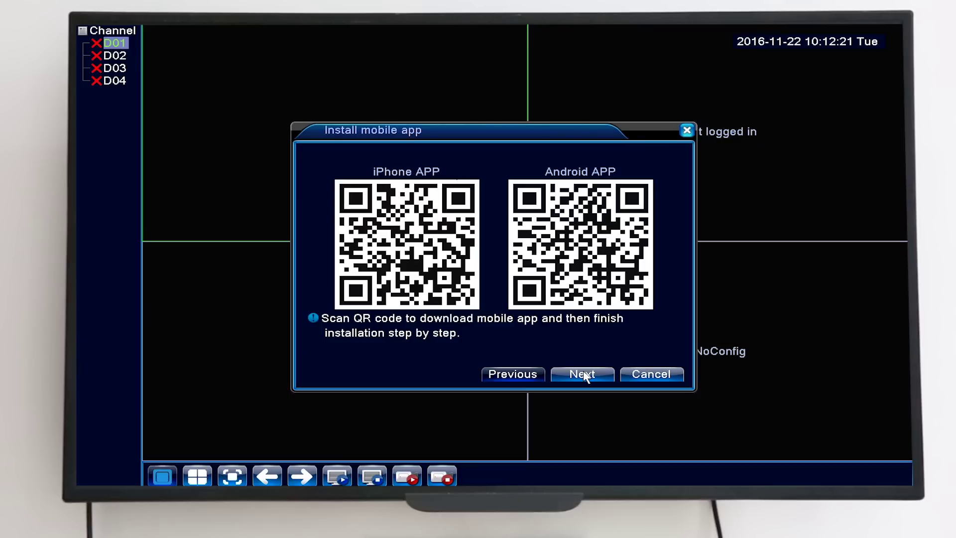
left_click(585, 377)
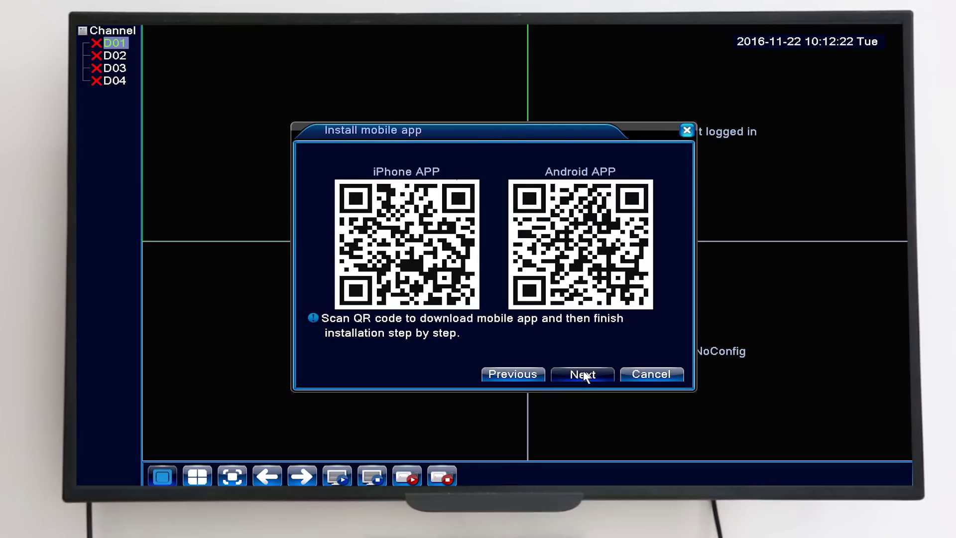
left_click(585, 377)
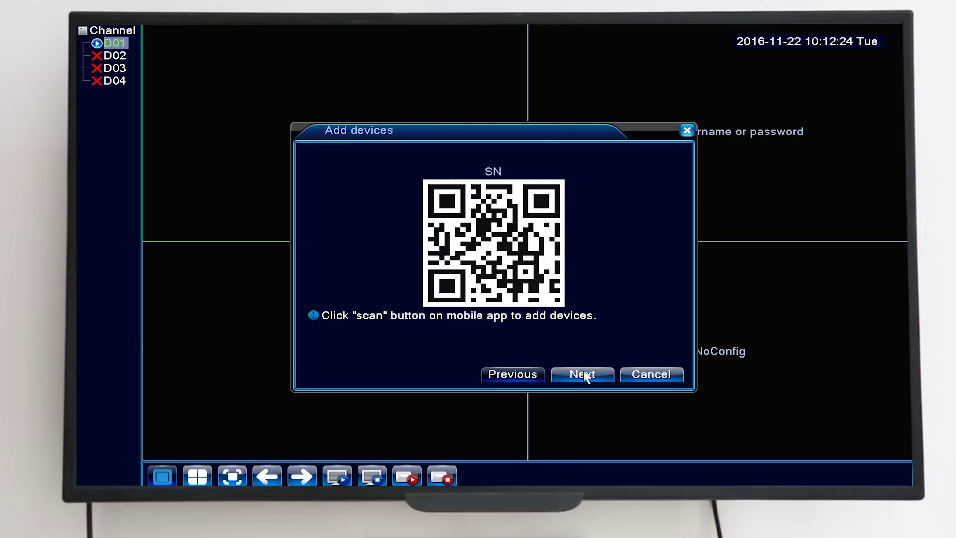
left_click(586, 376)
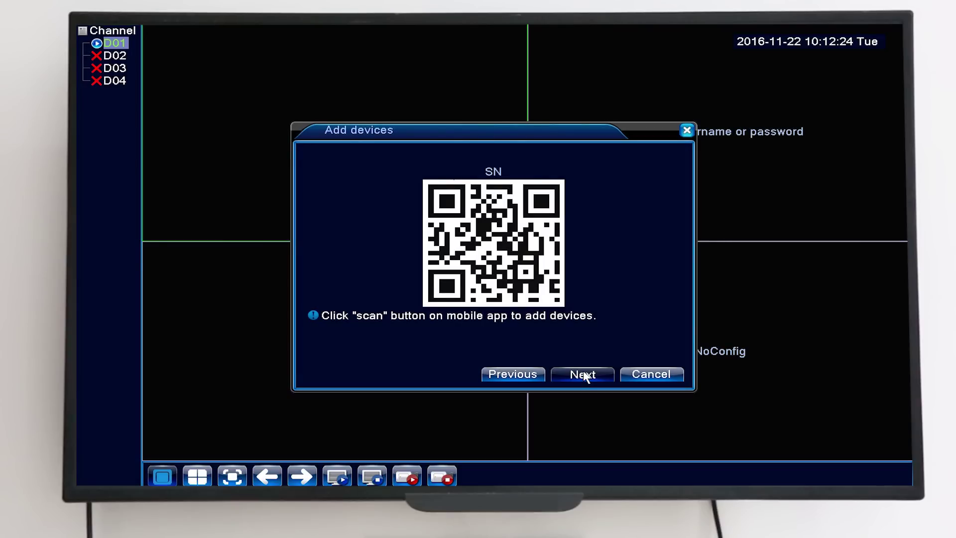
left_click(586, 376)
left_click(586, 375)
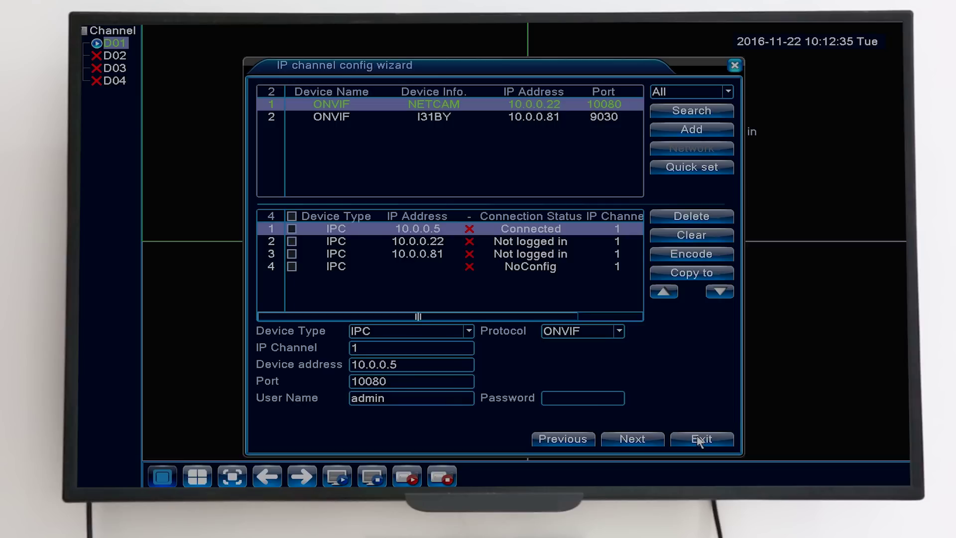
- Exit the IP channel config wizard and save the changed channel configuration
left_click(713, 441)
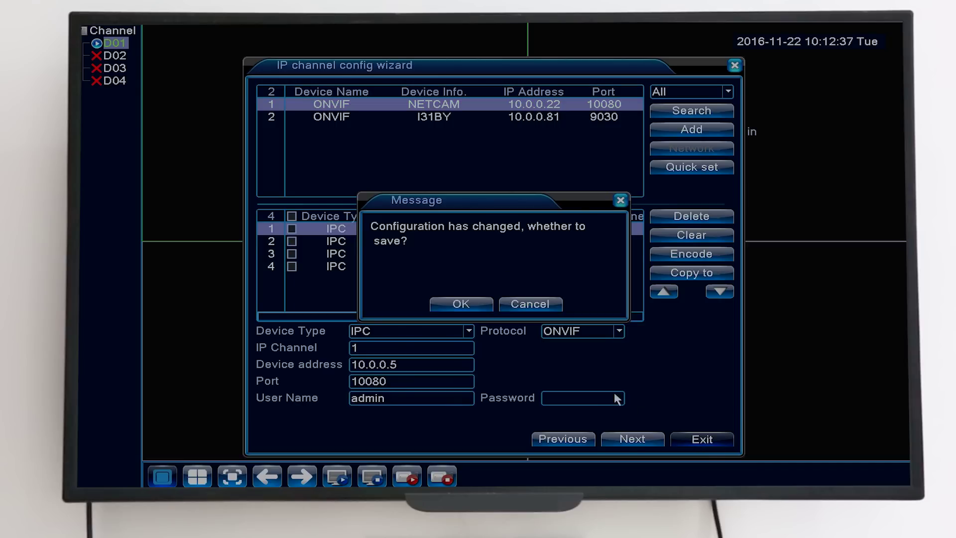
left_click(476, 302)
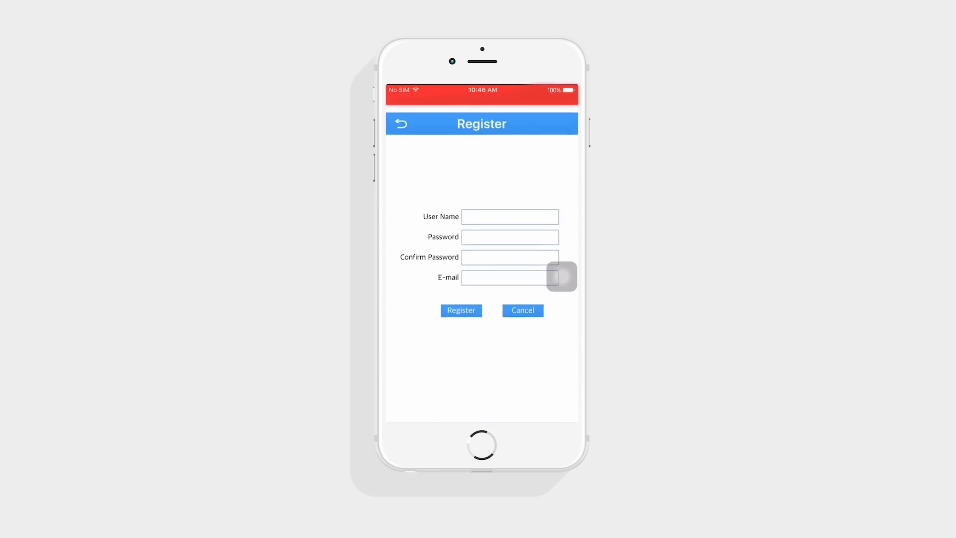
- Enter a user name and a six-digit password, and fill the confirmation field
type("Mike")
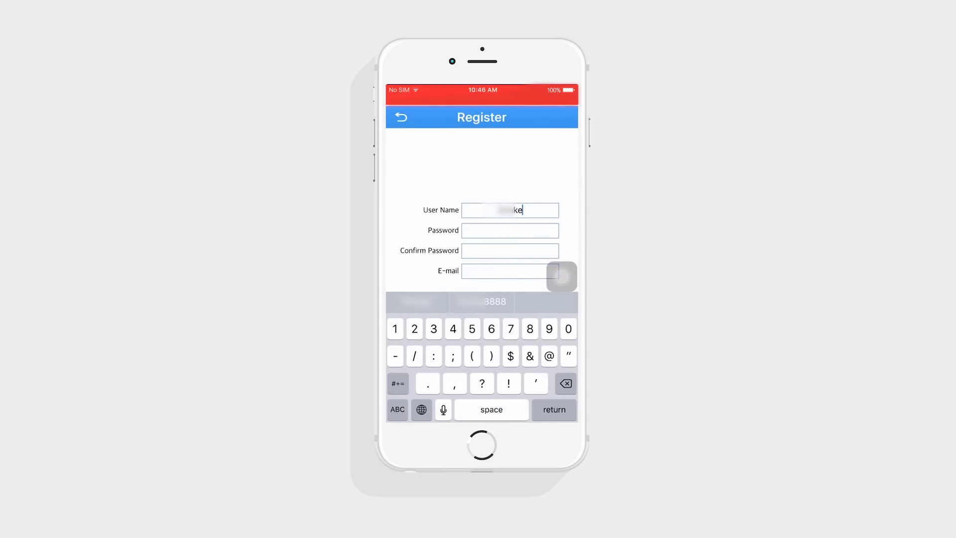
type("9090")
left_click(510, 230)
left_click(397, 409)
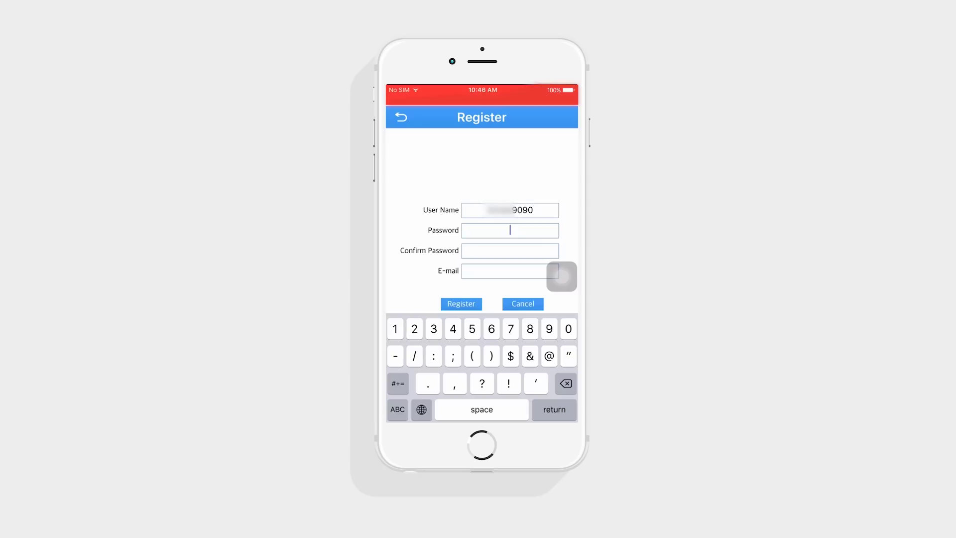
type("12345")
type("6")
left_click(510, 251)
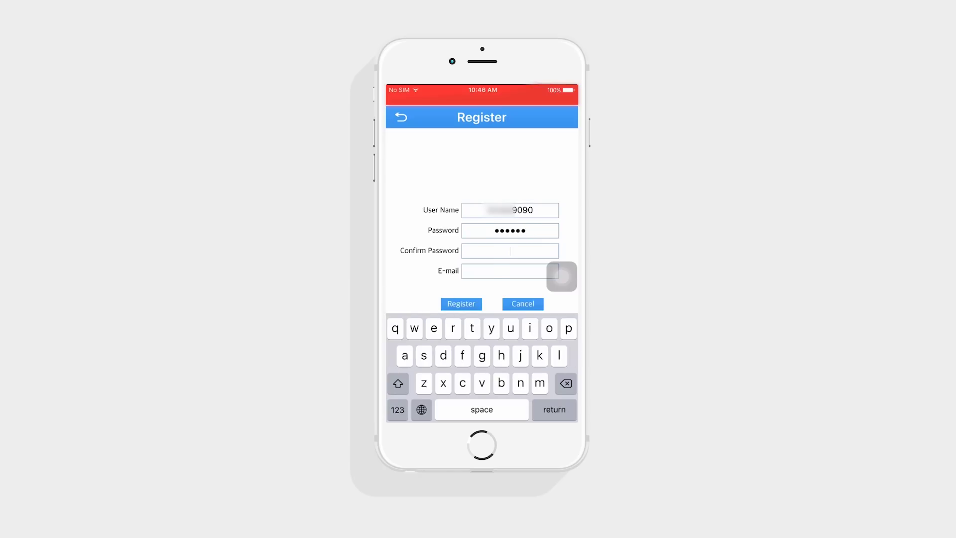
left_click(397, 409)
type("123456")
- Fill in the account's e-mail address and submit the registration
left_click(510, 272)
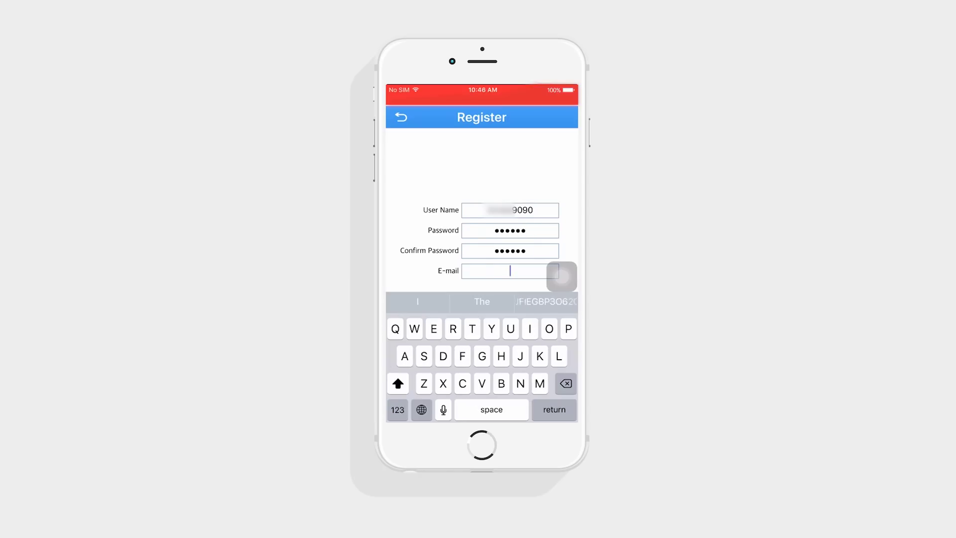
left_click(397, 409)
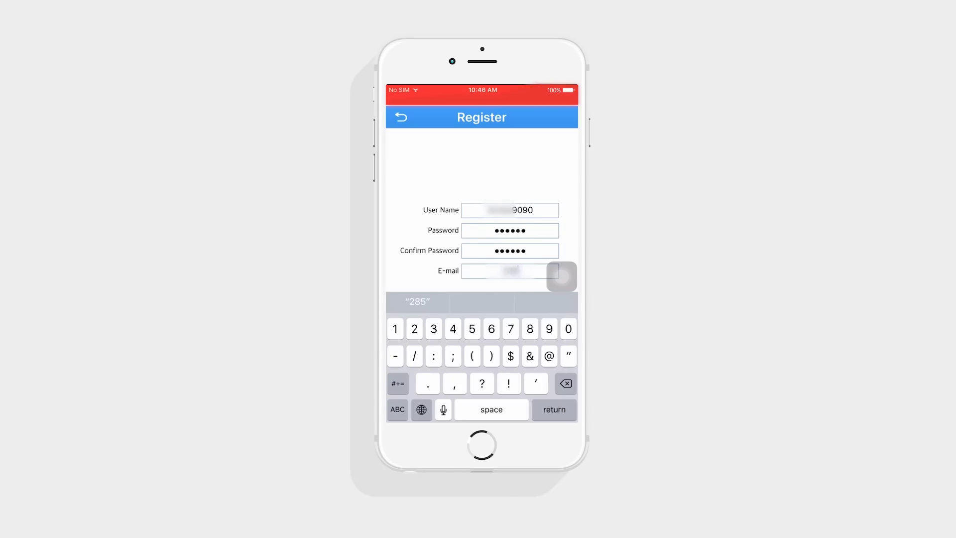
left_click(398, 409)
type("qq")
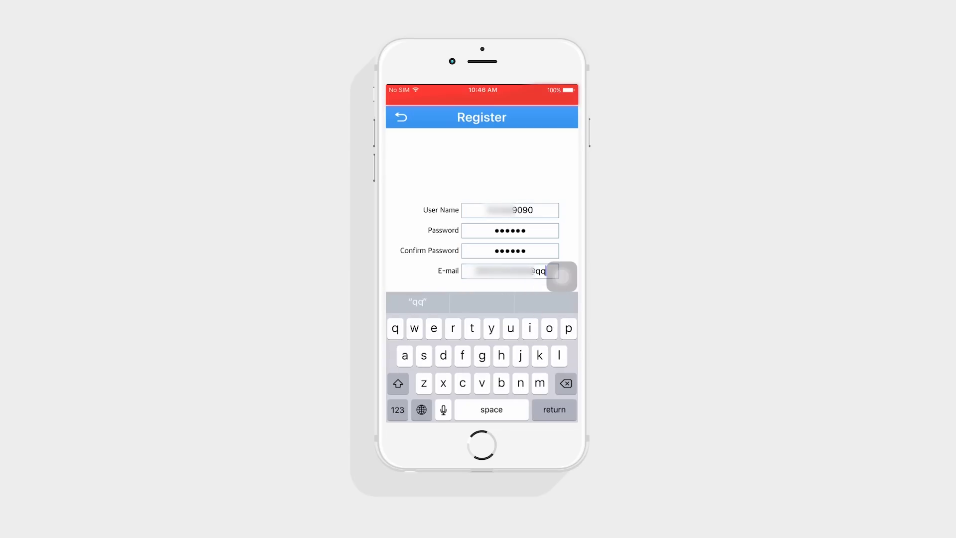
left_click(397, 409)
type(".")
left_click(397, 409)
type("com")
left_click(562, 276)
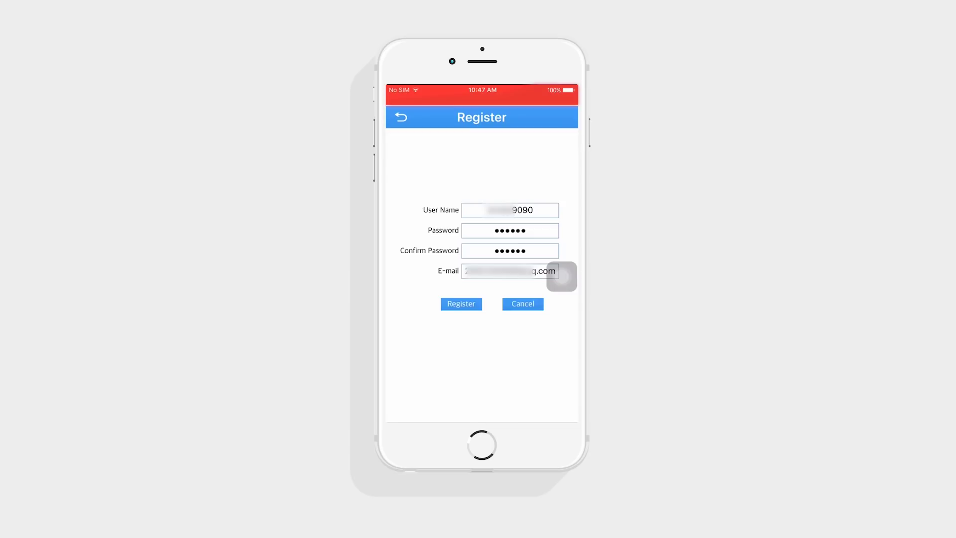
left_click(461, 304)
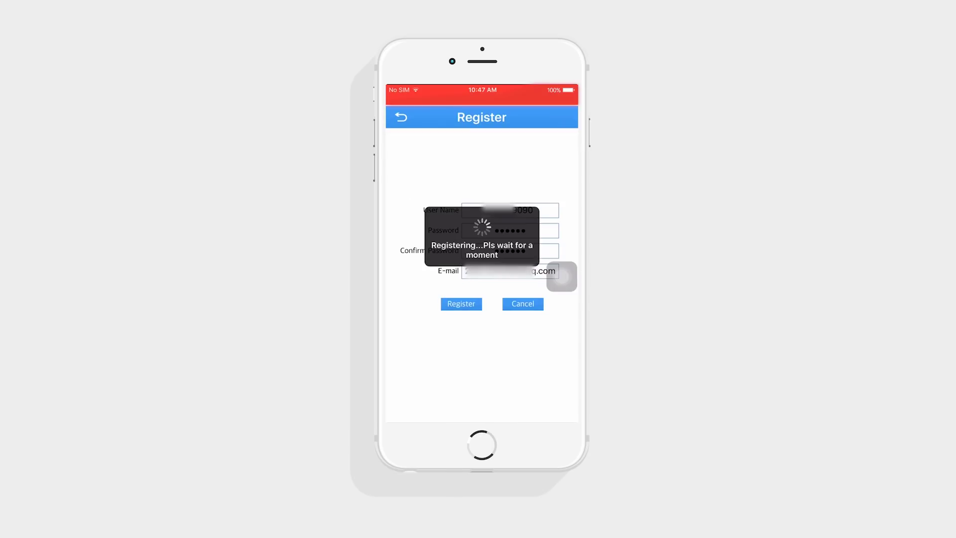
- Log in to the new cloud account with Remember me and Auto-login enabled
left_click(481, 269)
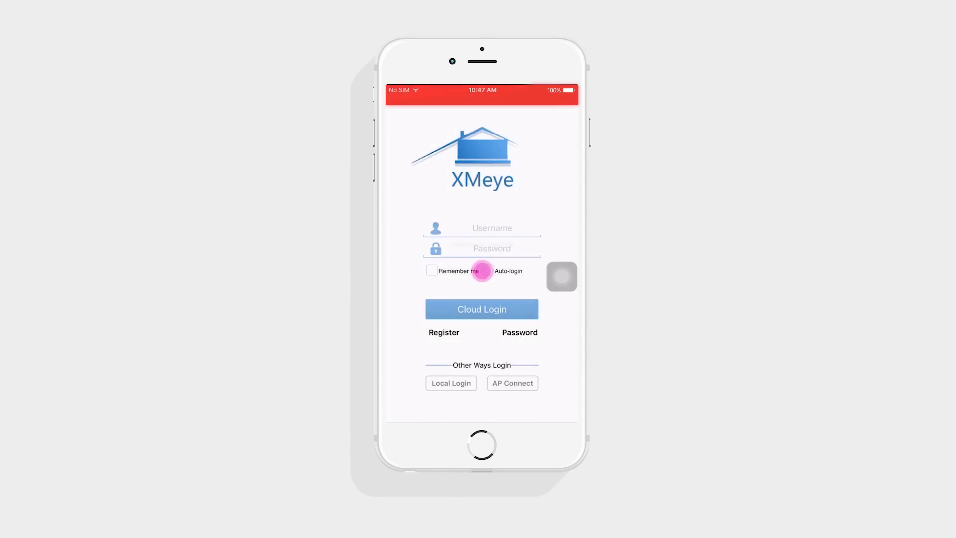
type("Ann")
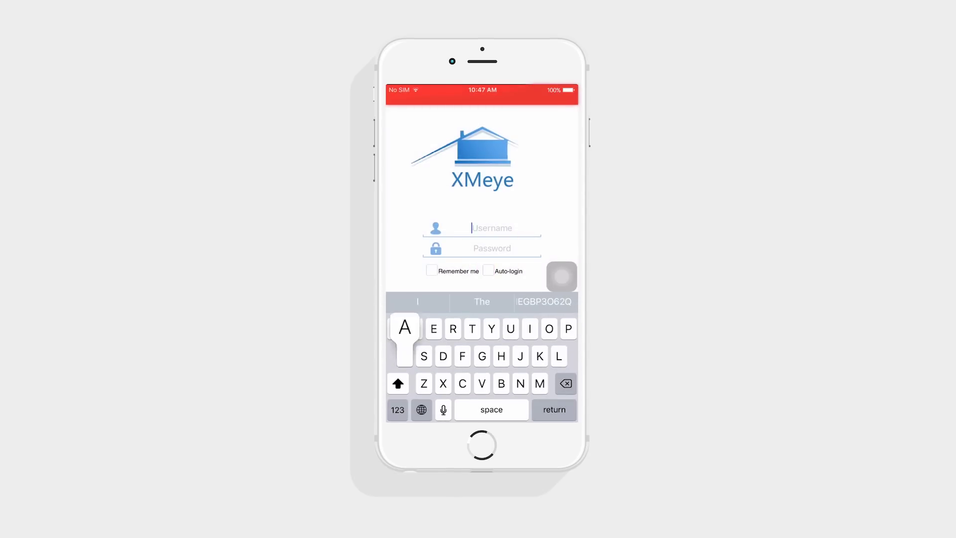
type("ka")
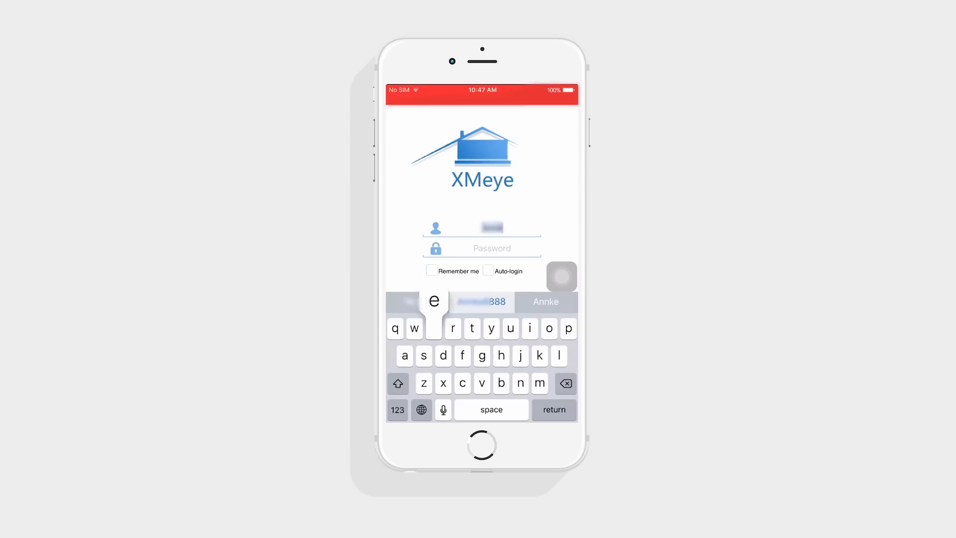
left_click(398, 409)
type("9090")
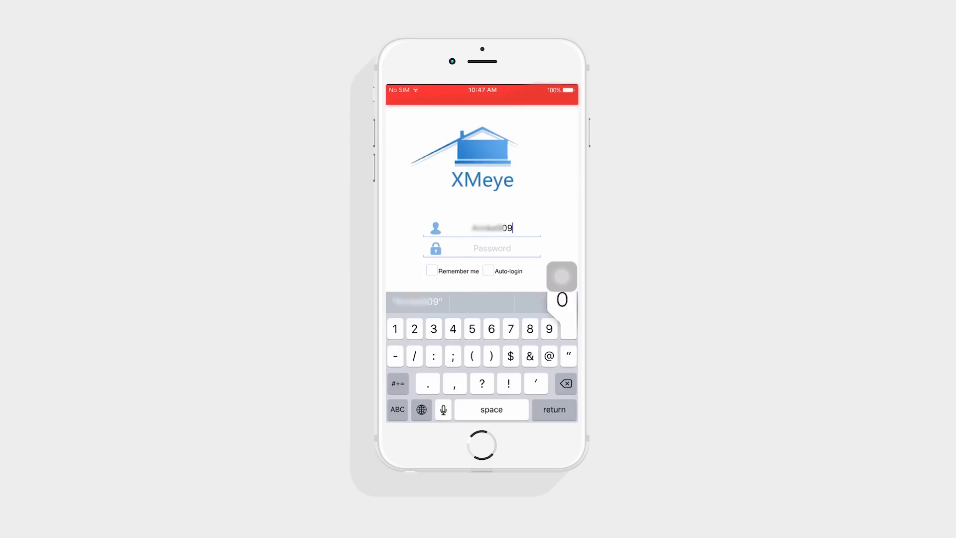
left_click(492, 247)
left_click(397, 410)
type("123456")
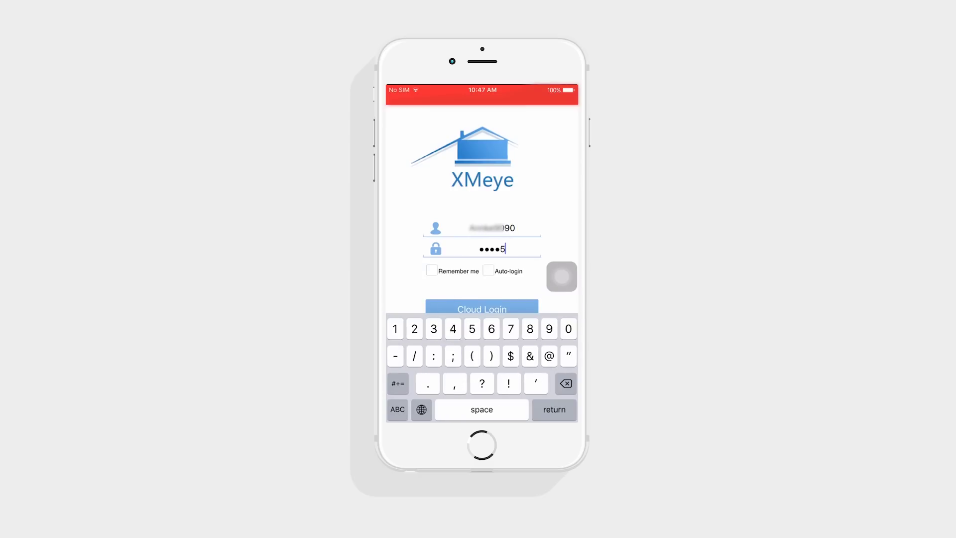
left_click(431, 271)
left_click(487, 270)
left_click(483, 308)
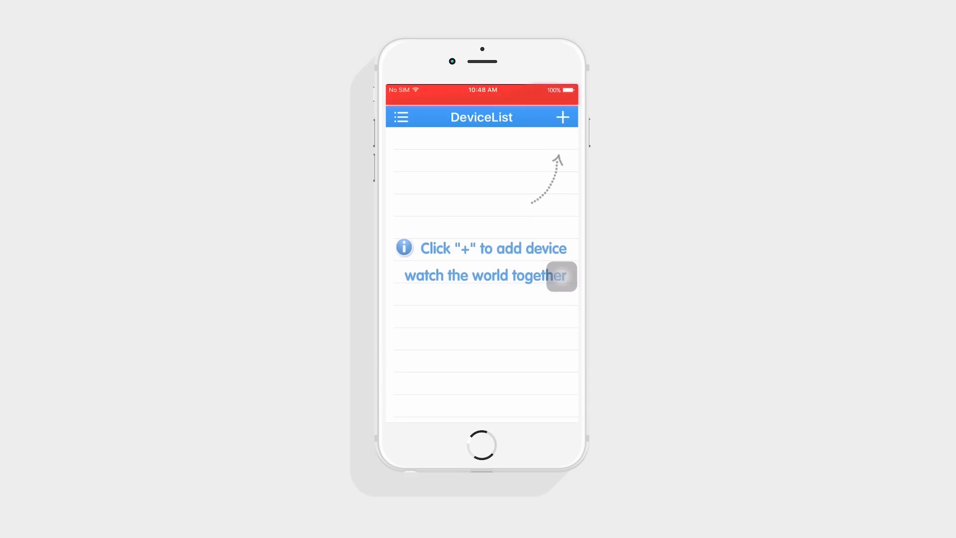
- Add a new device named 'Annke' and scan the NVR's serial-number QR code
left_click(563, 117)
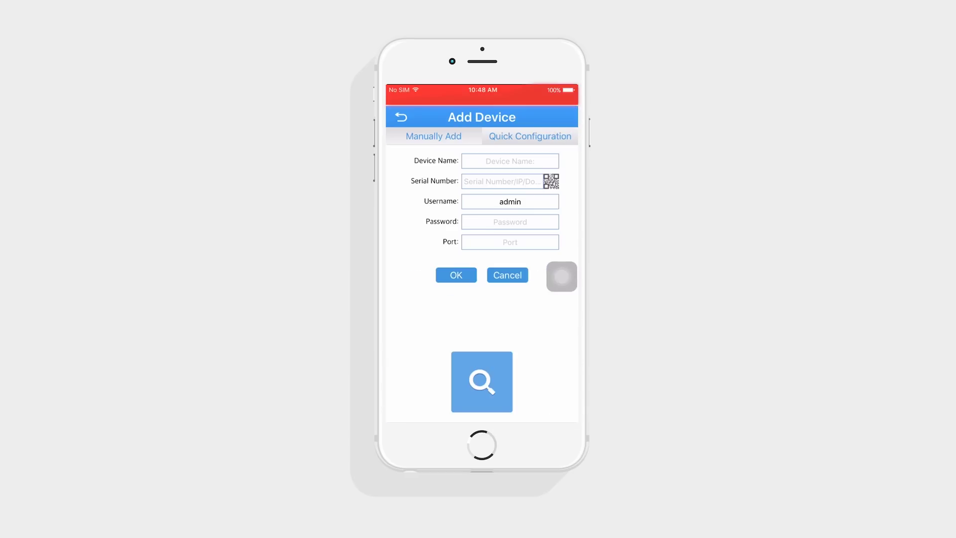
left_click(509, 160)
type("Ann")
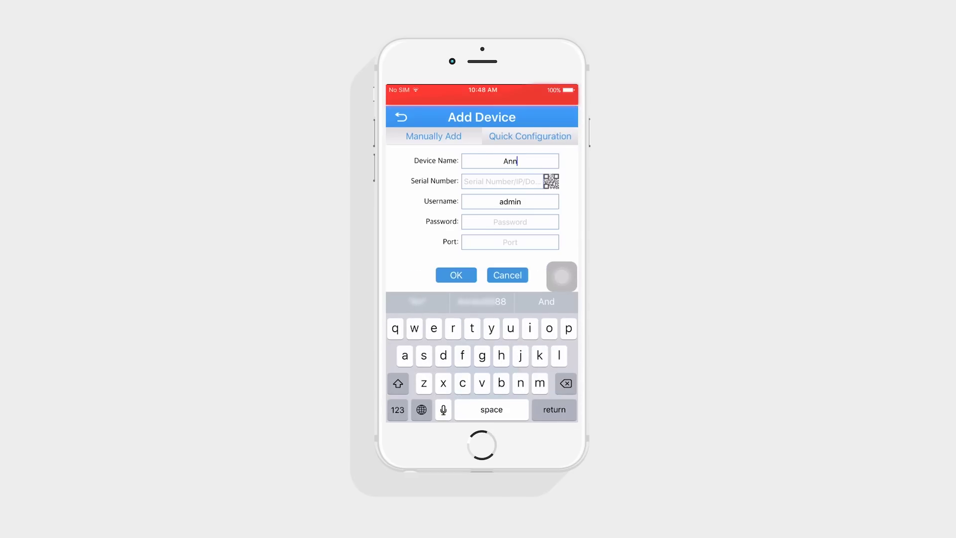
type("ke")
left_click(551, 181)
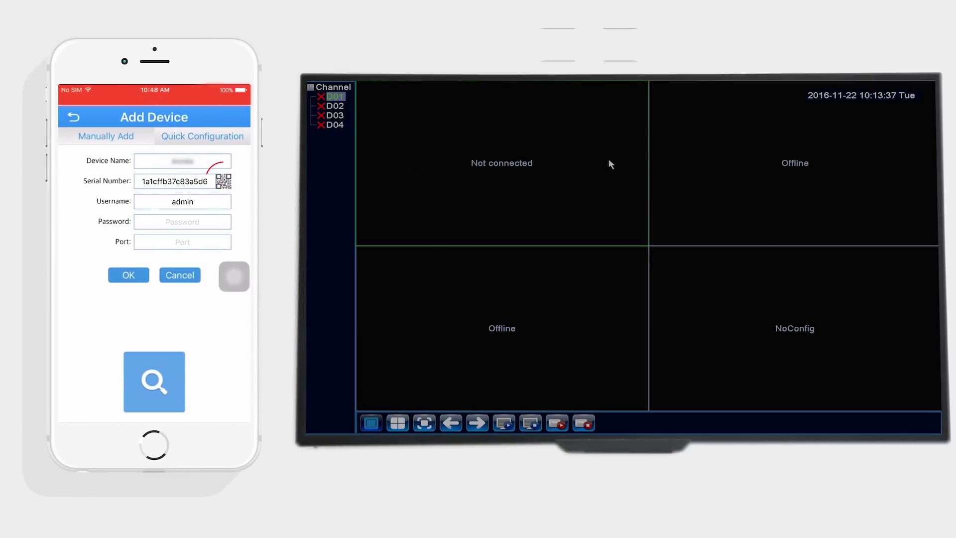
- Run the NVR setup guide through login, time, network test and app pages to the SN QR page
right_click(610, 164)
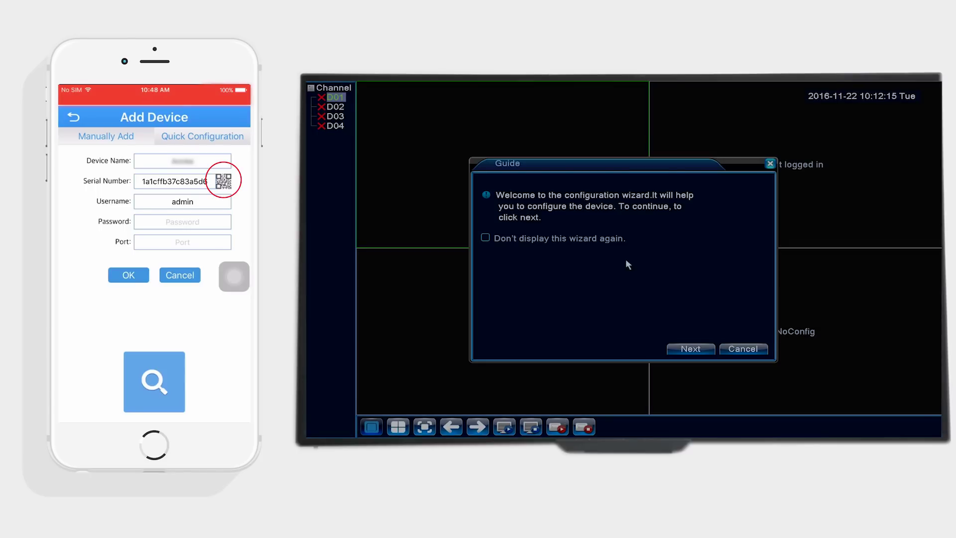
left_click(690, 348)
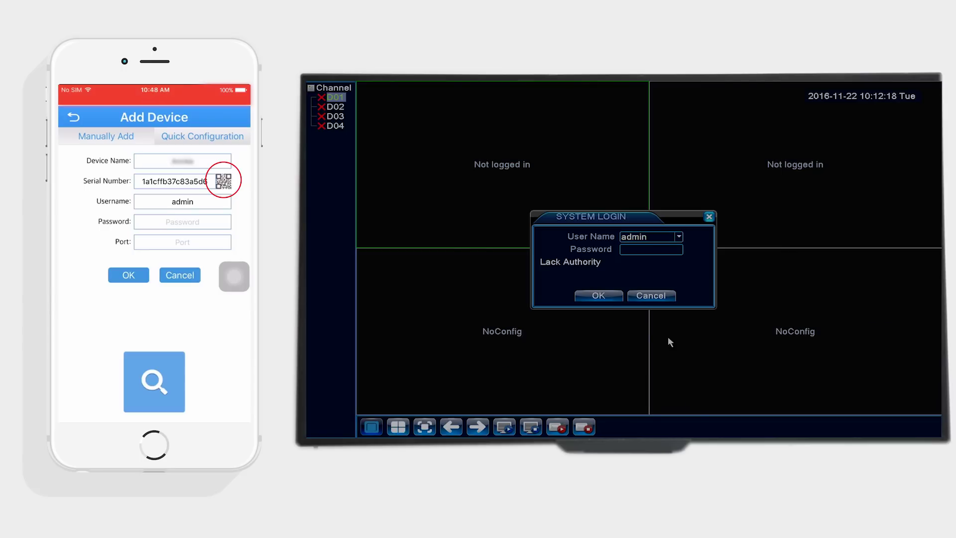
left_click(607, 296)
left_click(691, 348)
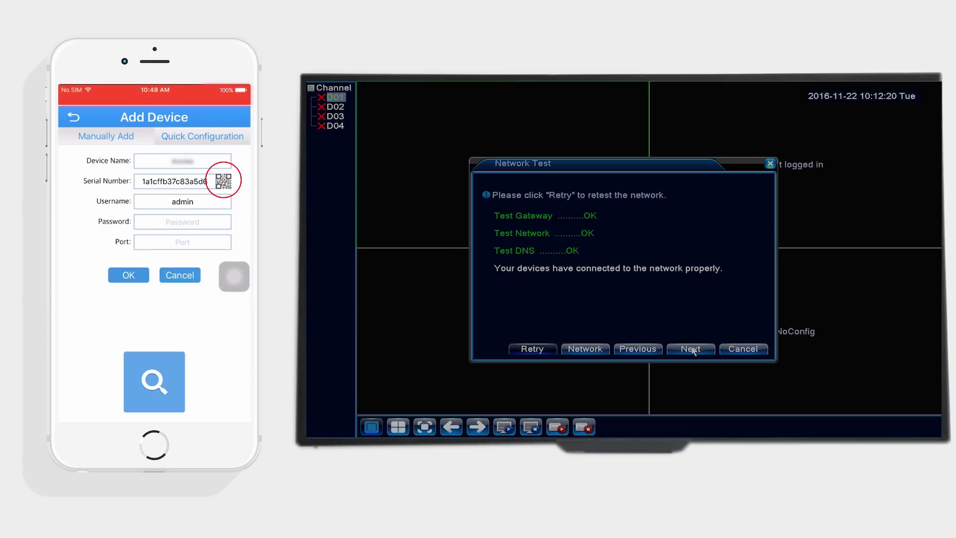
left_click(691, 349)
left_click(691, 349)
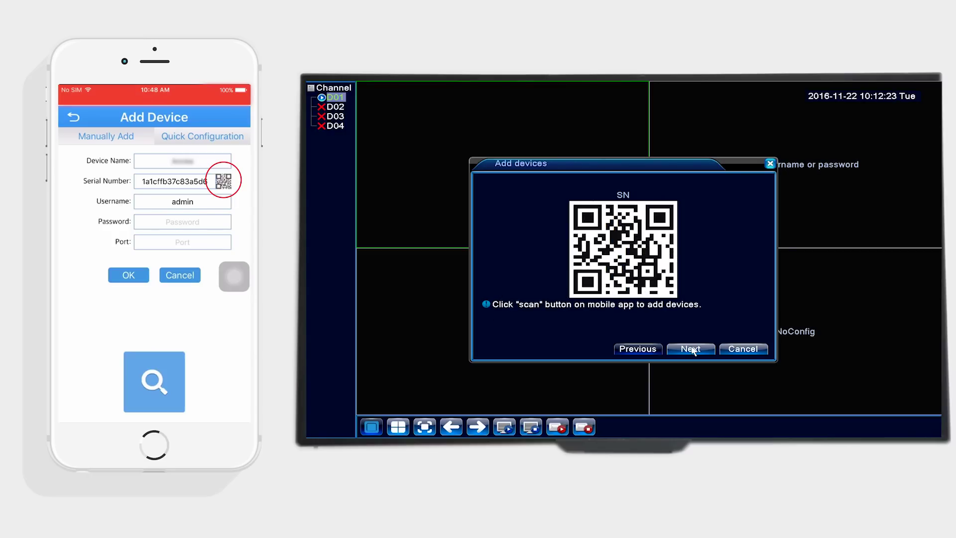
left_click(691, 349)
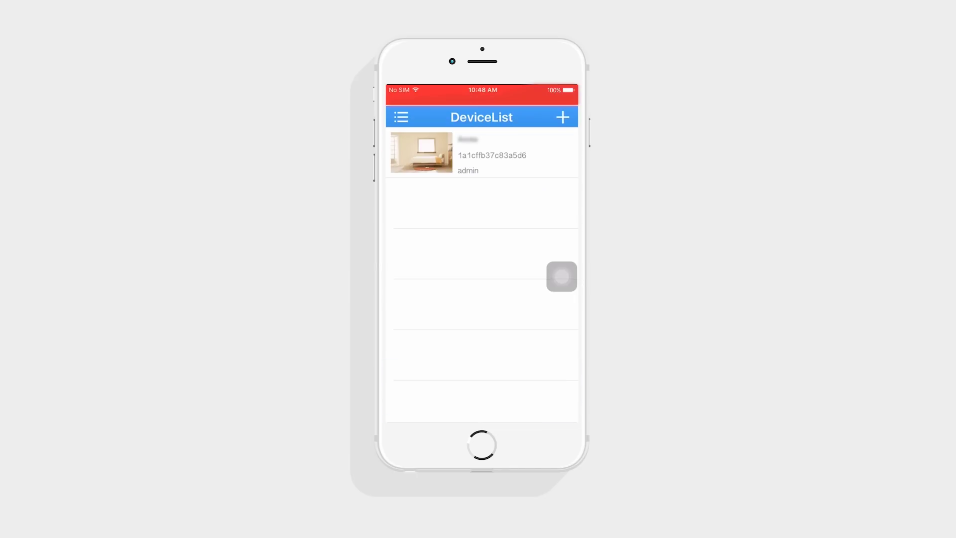
- Open the new NVR entry in the device list to watch its camera's live video
left_click(469, 150)
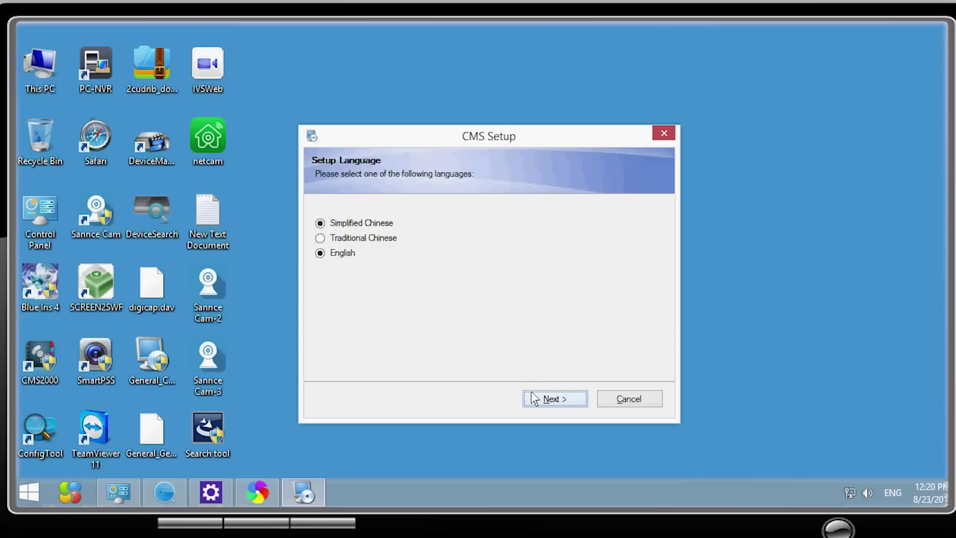
- Install CMS into C:\Program Files (x86)\CMS with default folders and finish setup
left_click(534, 398)
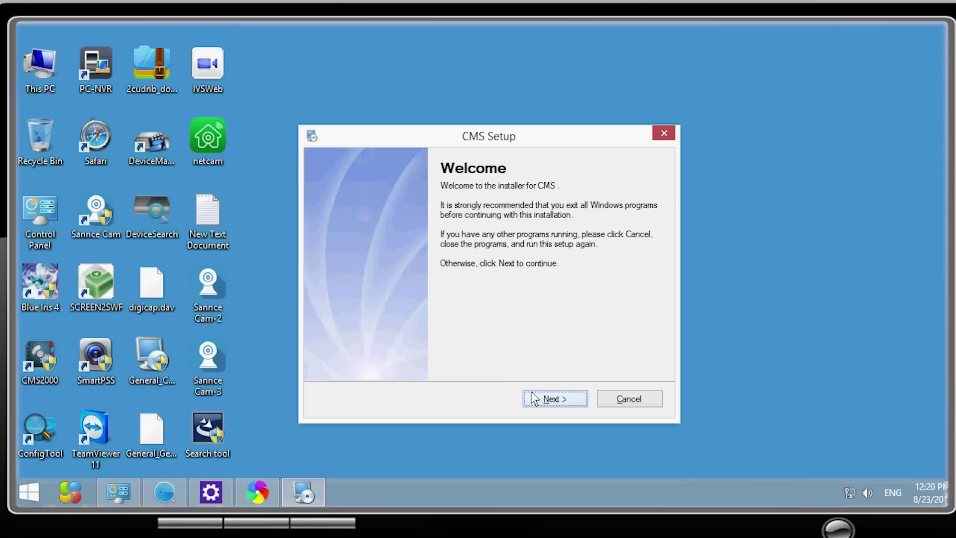
left_click(534, 399)
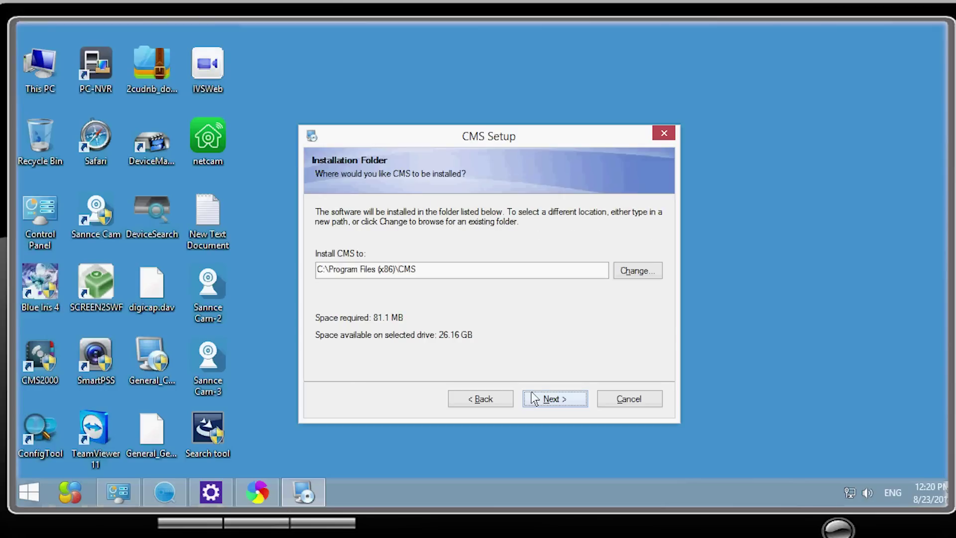
left_click(534, 399)
left_click(534, 398)
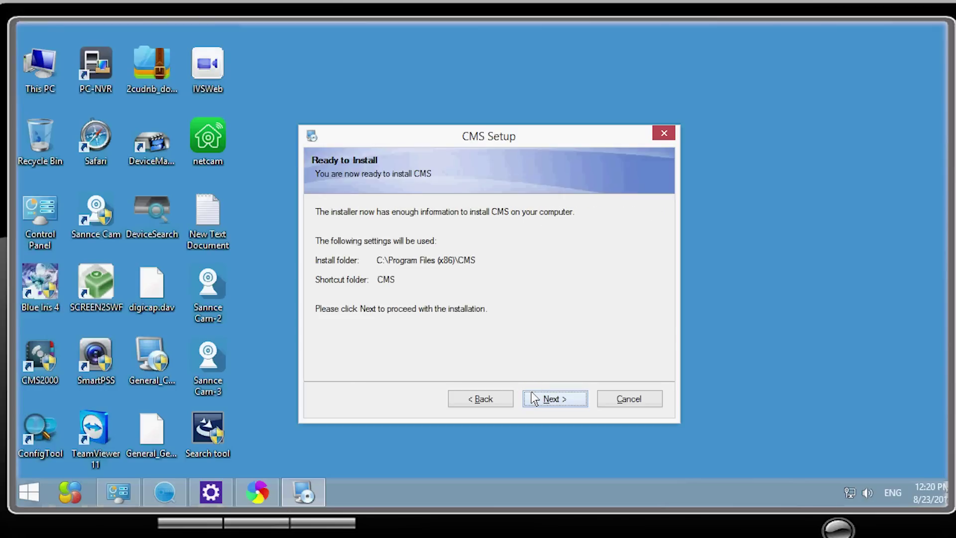
left_click(534, 398)
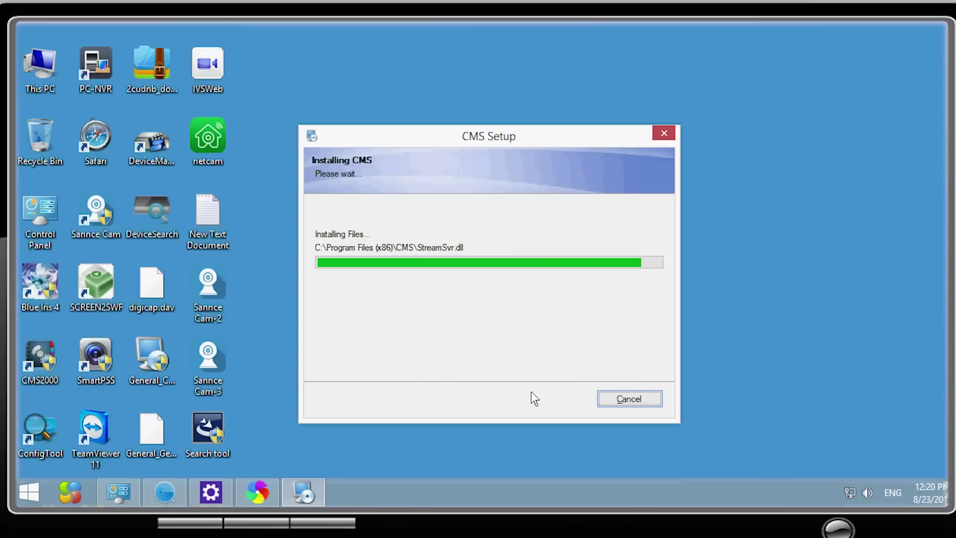
left_click(534, 398)
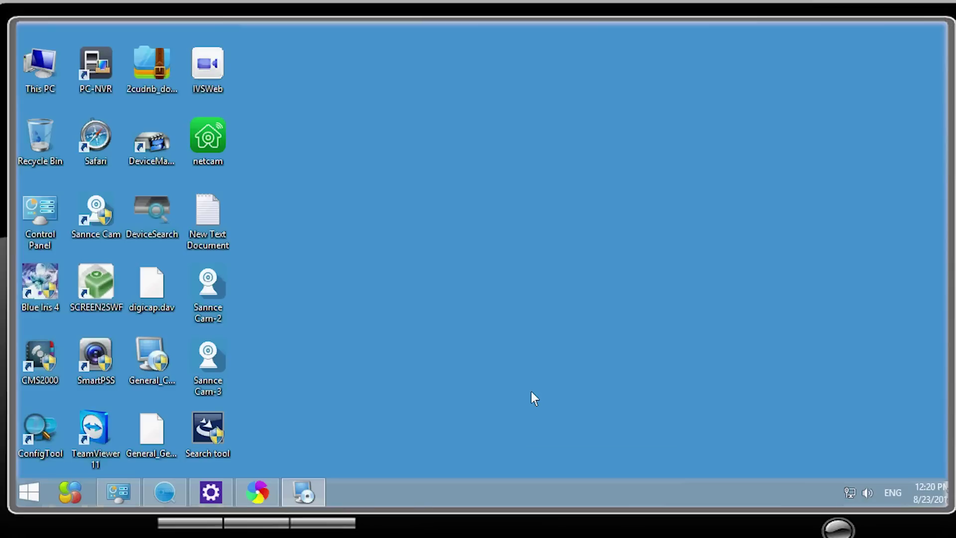
- Choose English, log in to the CMS client and dismiss the popup message
left_click(404, 261)
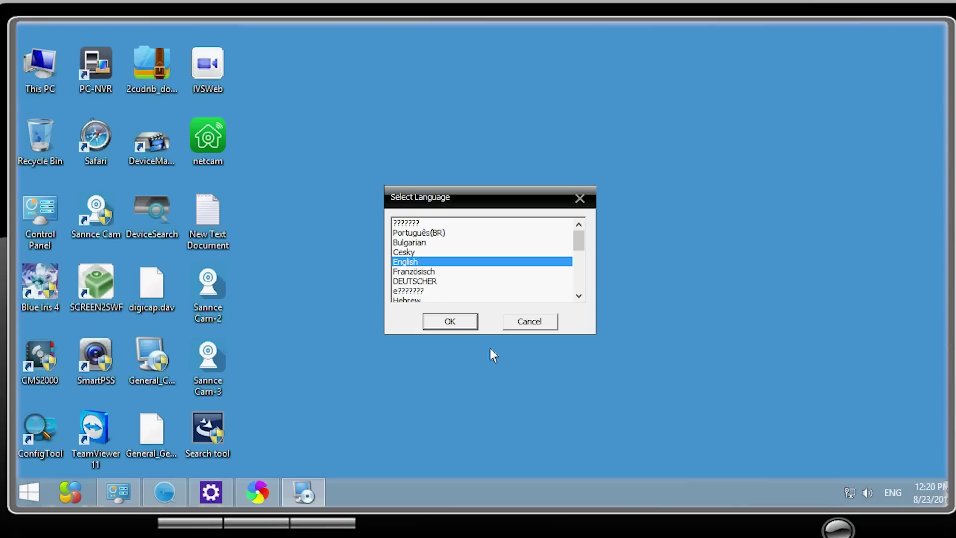
left_click(461, 323)
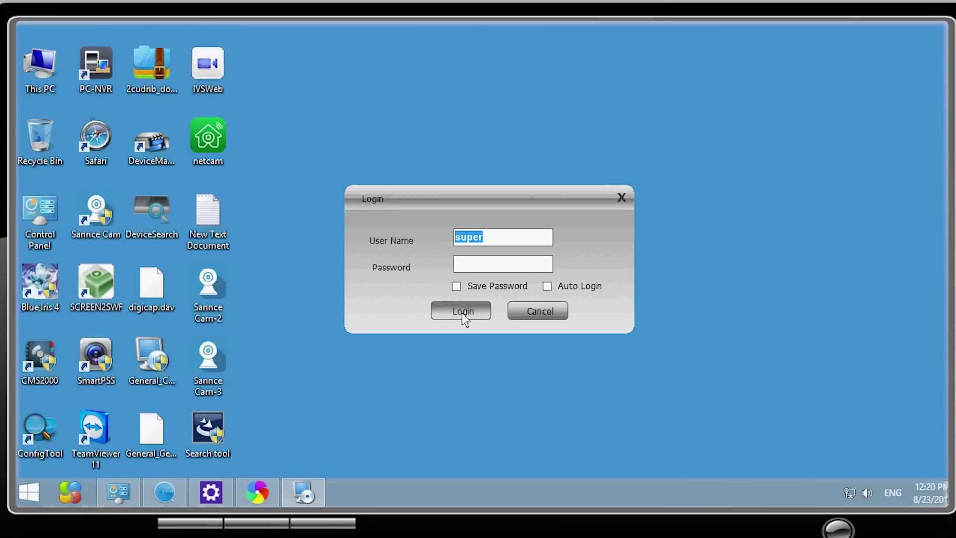
left_click(461, 313)
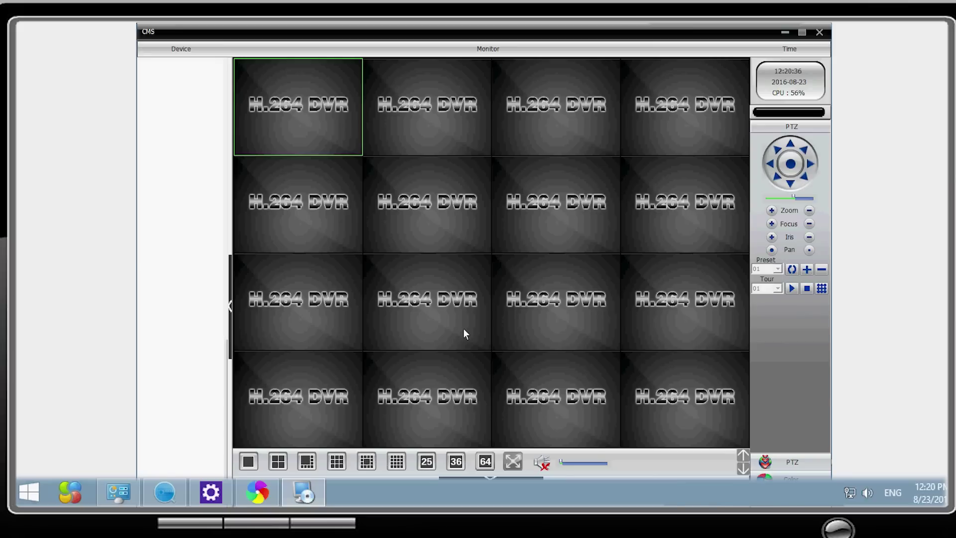
key("Return")
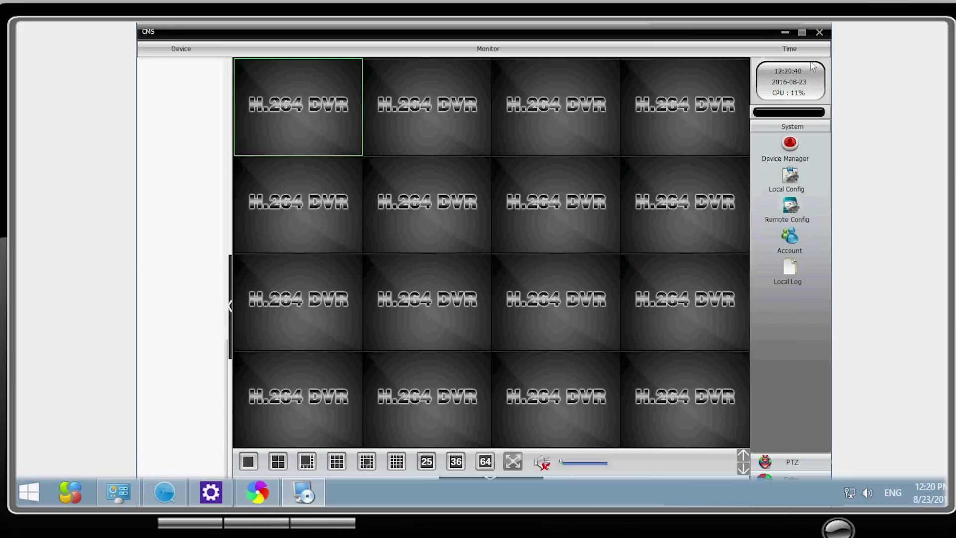
- Create a zone named 'annke' in Device Manager and select it
left_click(790, 144)
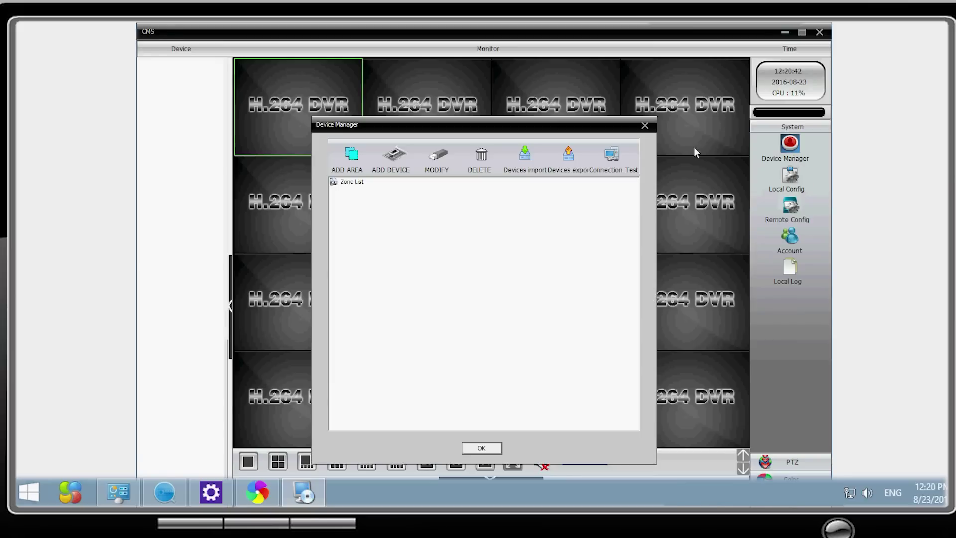
left_click(350, 155)
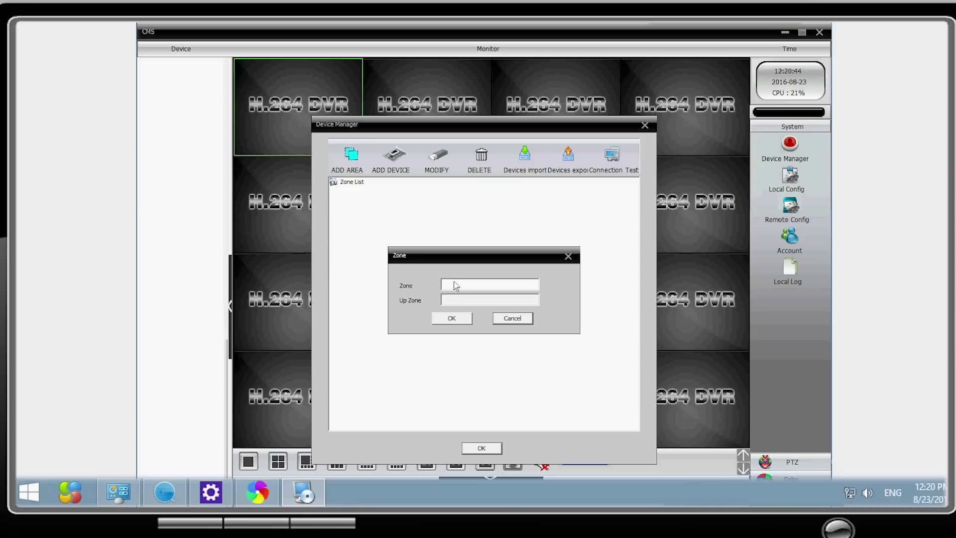
left_click(454, 284)
type("annke")
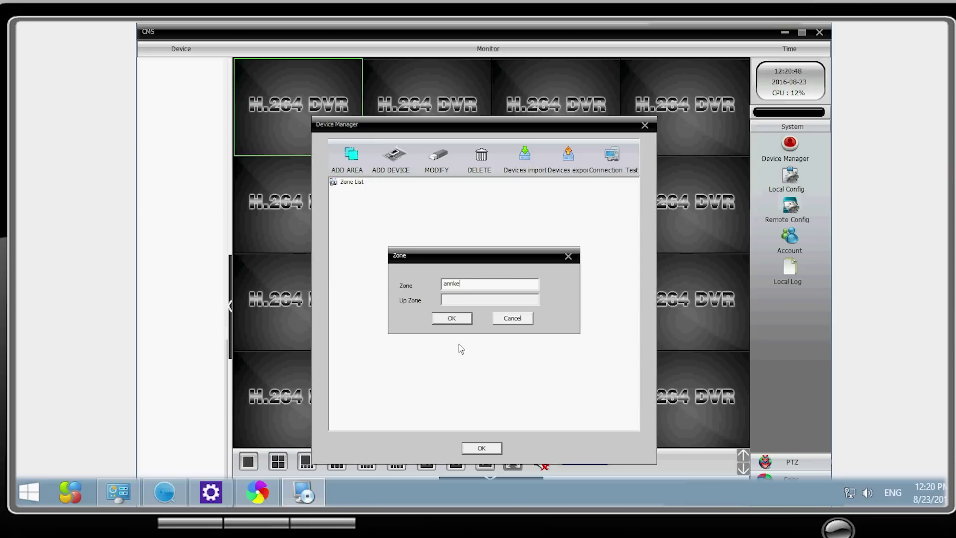
left_click(453, 319)
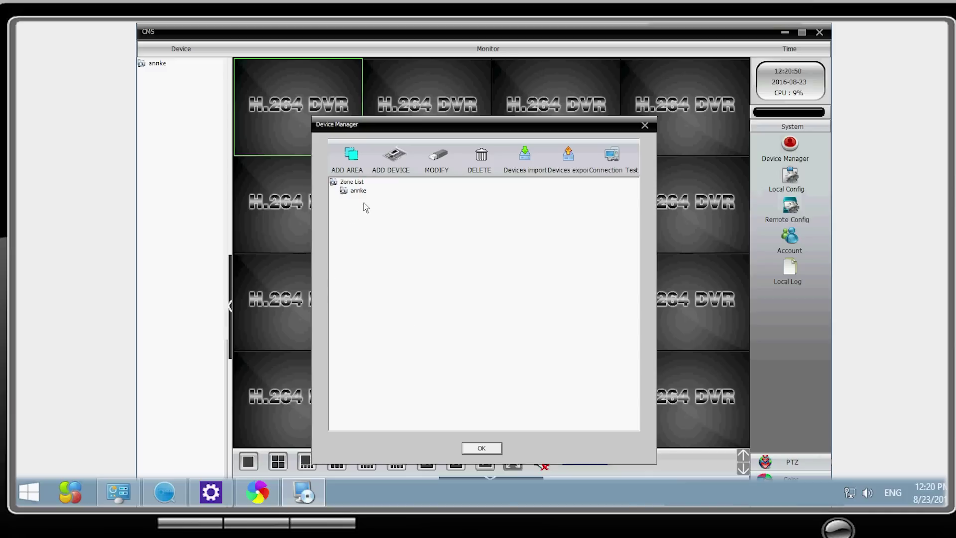
left_click(359, 191)
- Add device 'annke' using Cloud login with the NVR's pasted serial ID
left_click(394, 155)
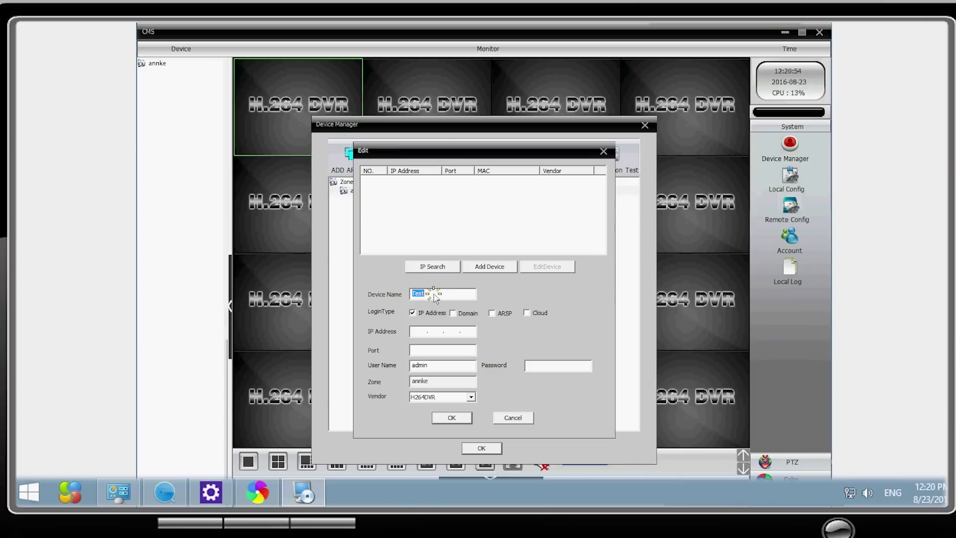
type("annke")
left_click(526, 312)
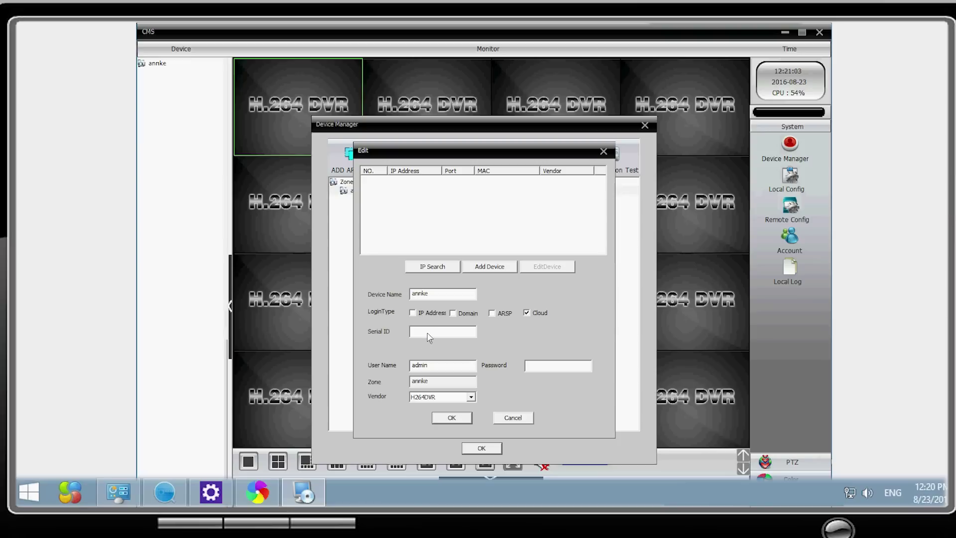
right_click(428, 333)
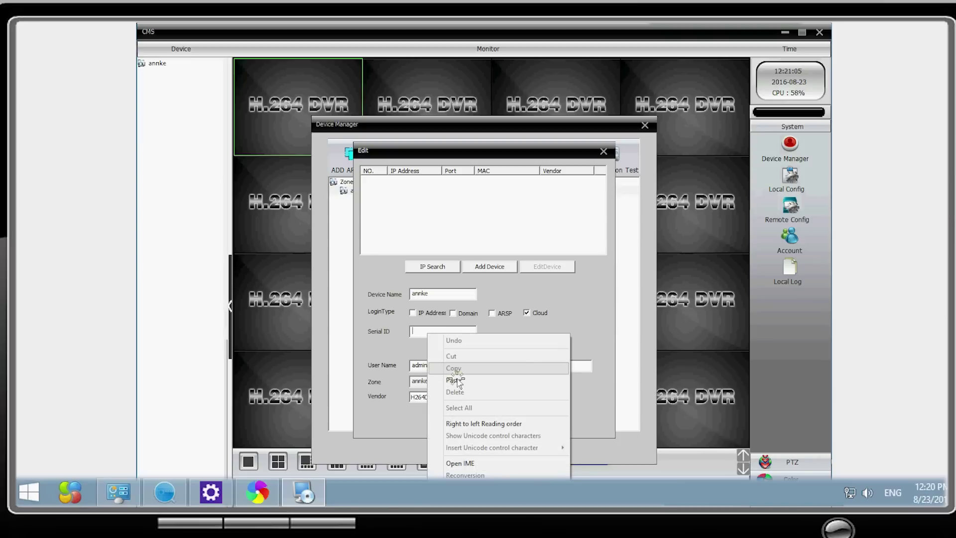
left_click(455, 374)
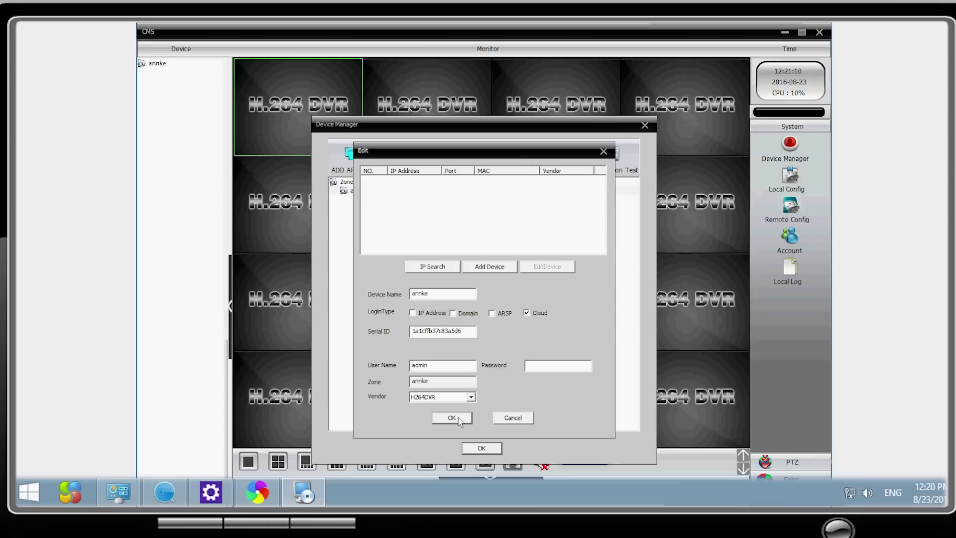
left_click(458, 419)
- Close Device Manager, list the annke device's channels D01–D08, and connect all video via Extra Stream
left_click(481, 448)
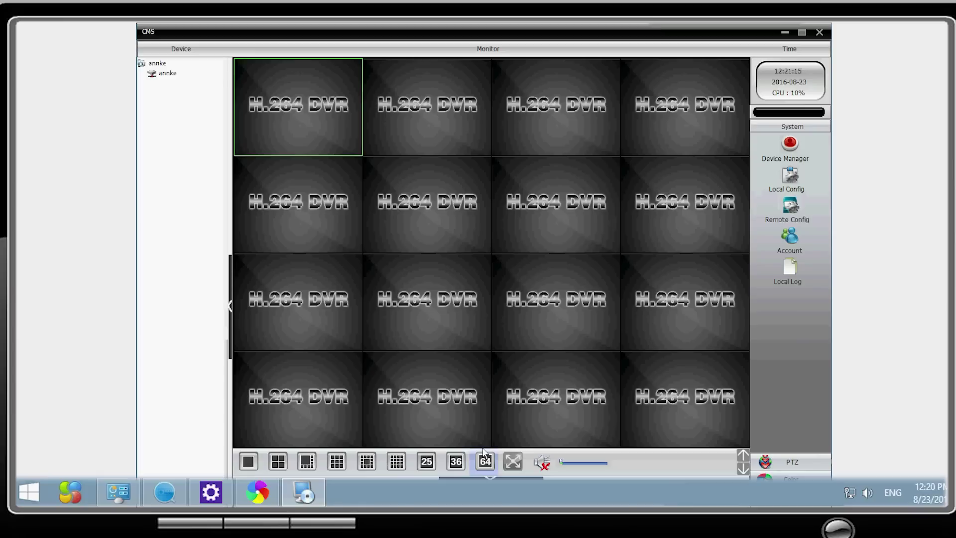
left_click(157, 77)
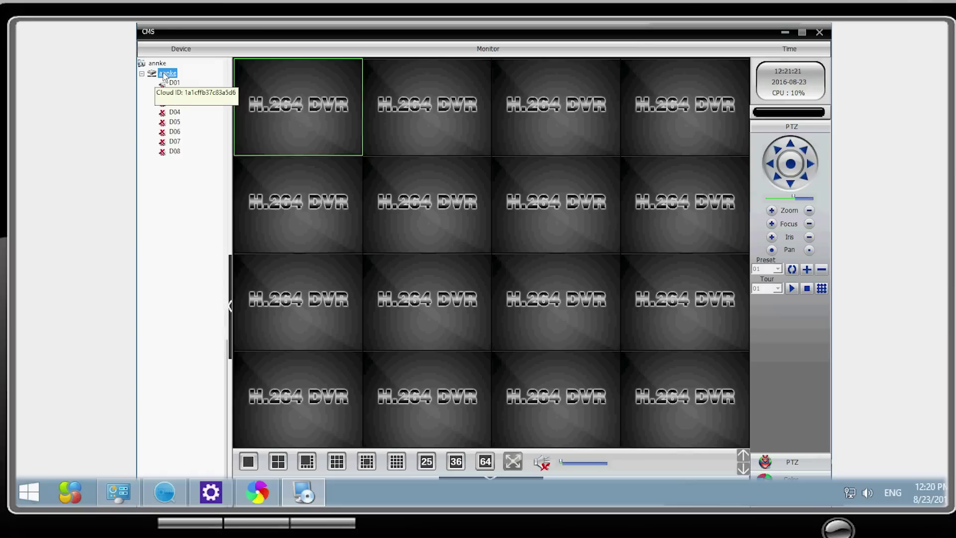
right_click(164, 75)
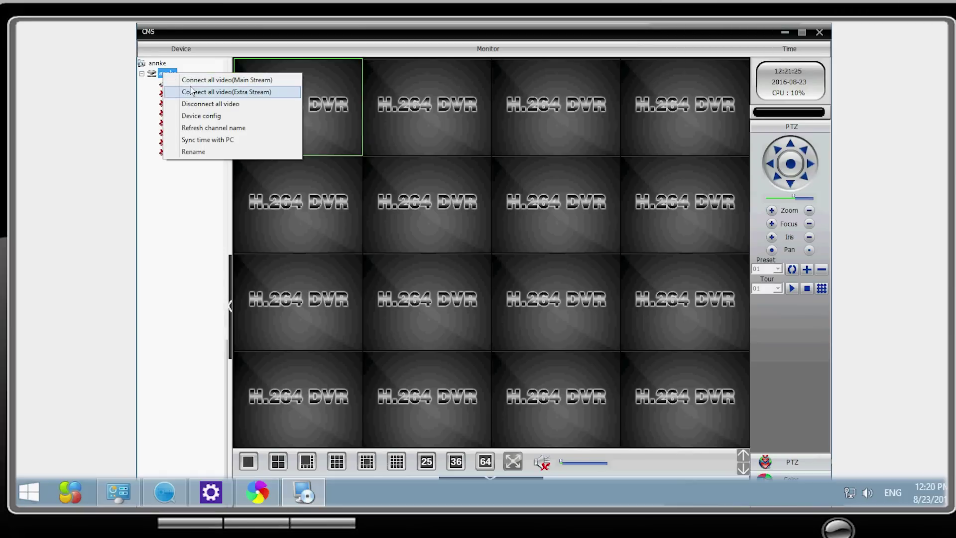
left_click(192, 91)
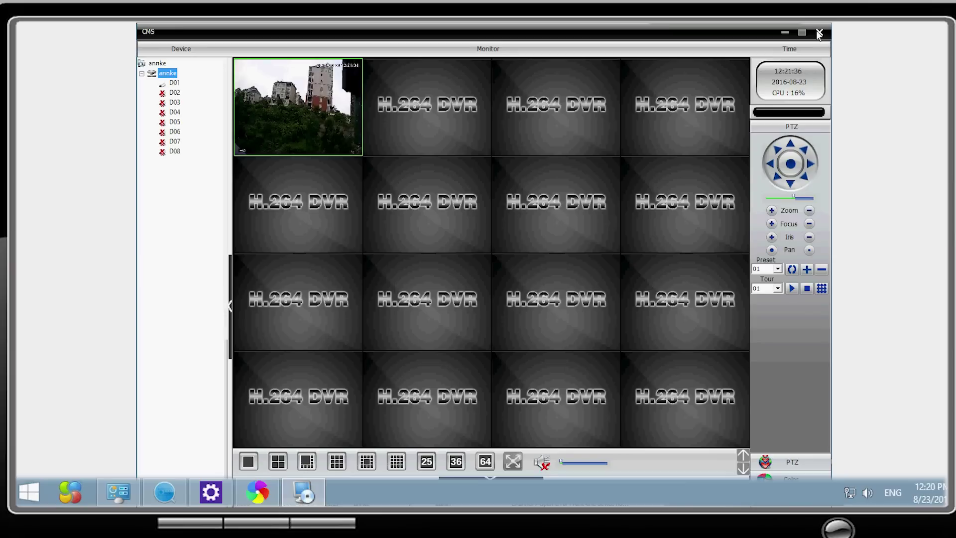
- Switch the monitor to the single-screen layout so camera D01 fills the whole area
left_click(247, 462)
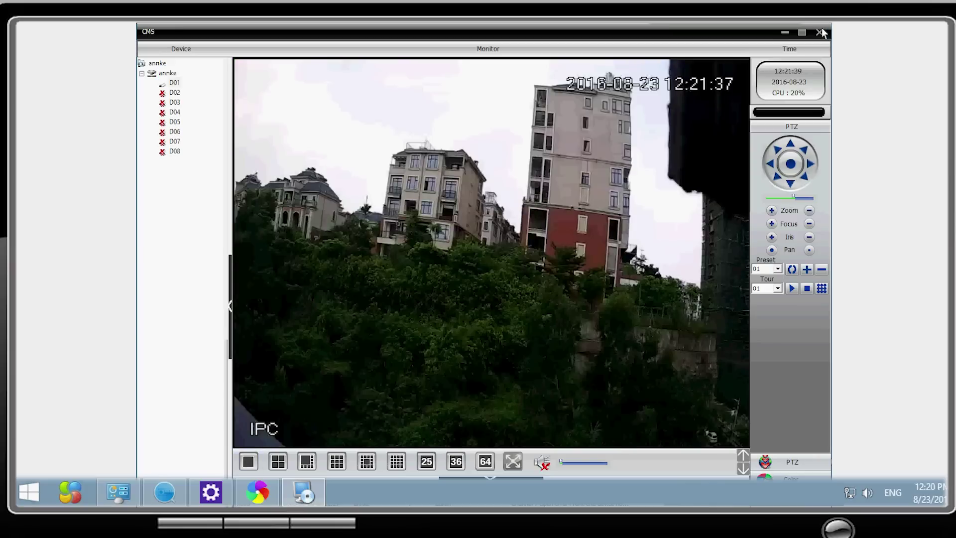
mouse_move(820, 33)
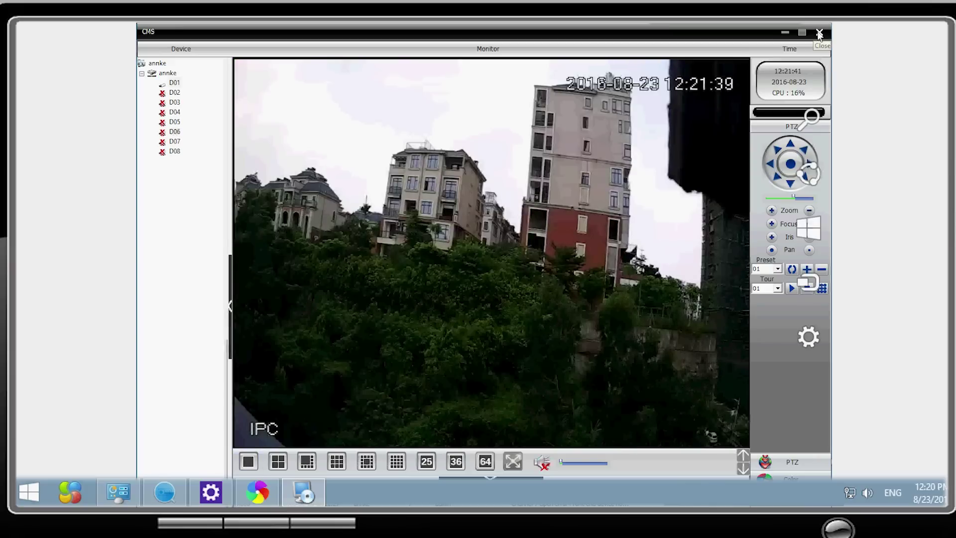